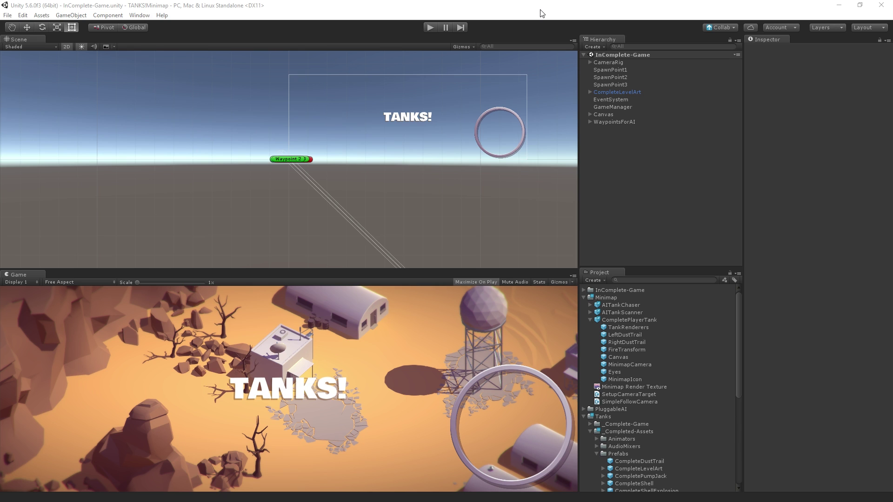
# Play-test the InComplete-Game scene by driving the blue tank across the desert and past the hangars while watching the minimap
pyautogui.click(583, 298)
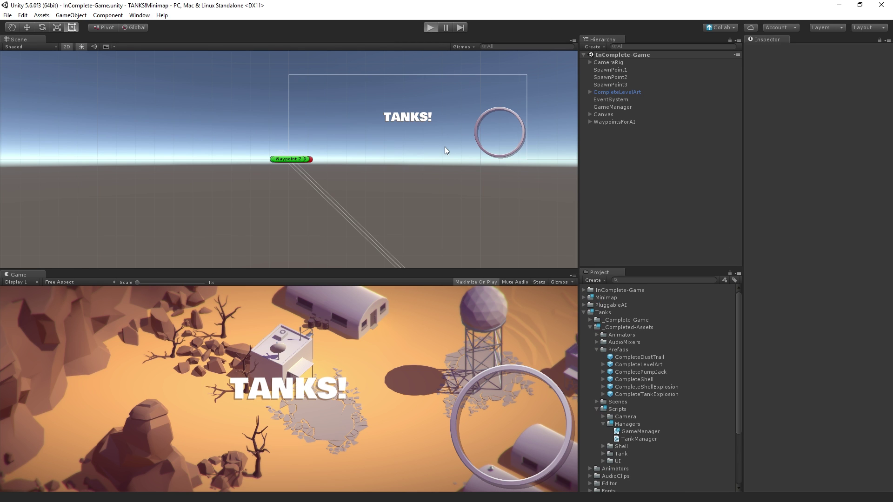
pyautogui.hotkey('ctrl', 'p')
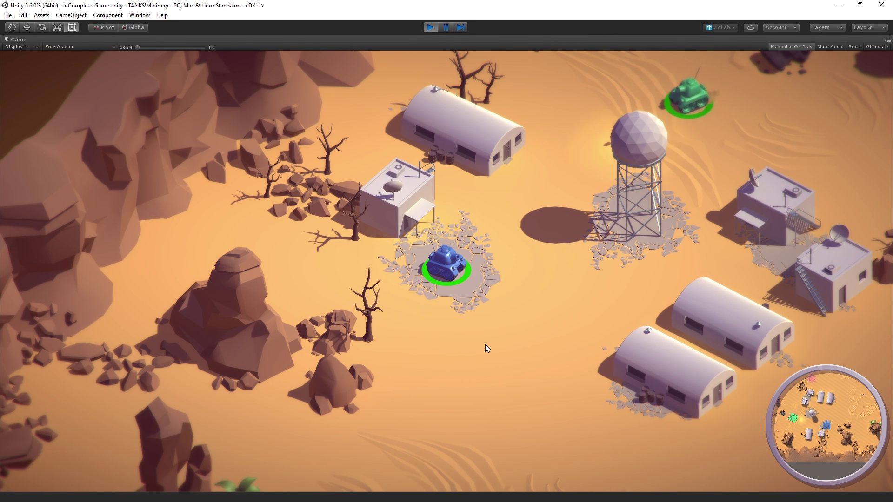
pyautogui.press('w')
pyautogui.press('d')
pyautogui.press('w')
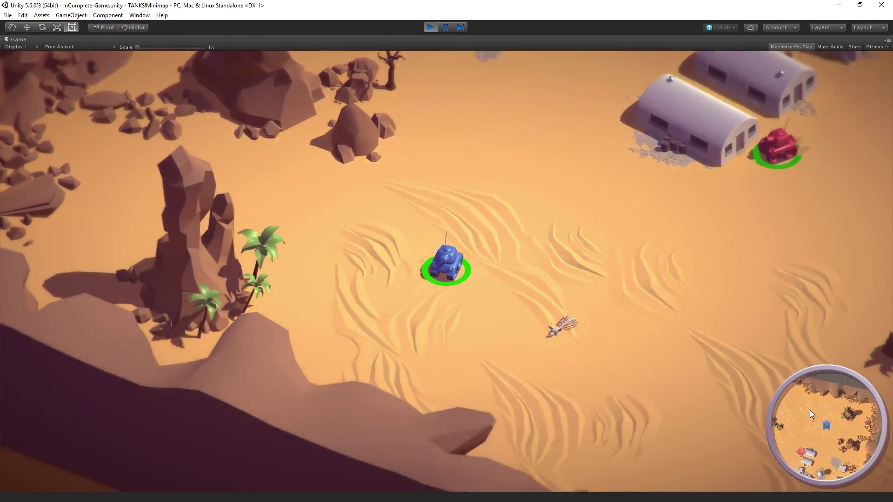
pyautogui.press('a')
pyautogui.press('a')
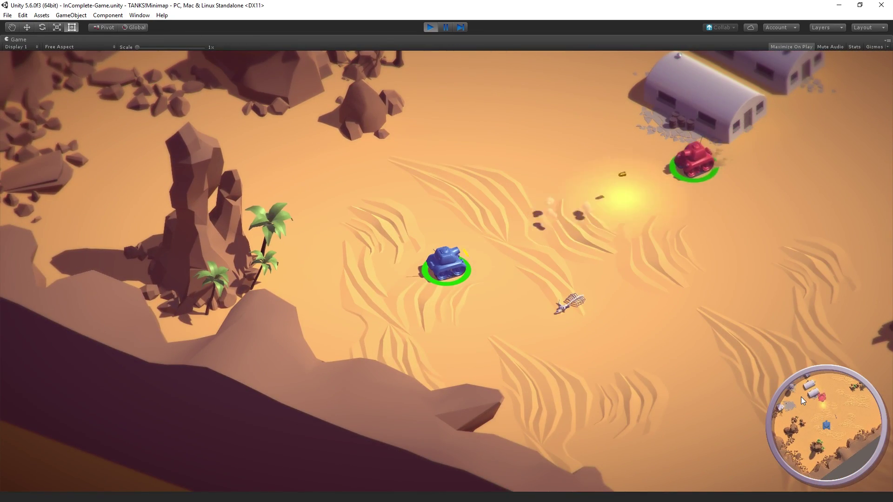
pyautogui.press('d')
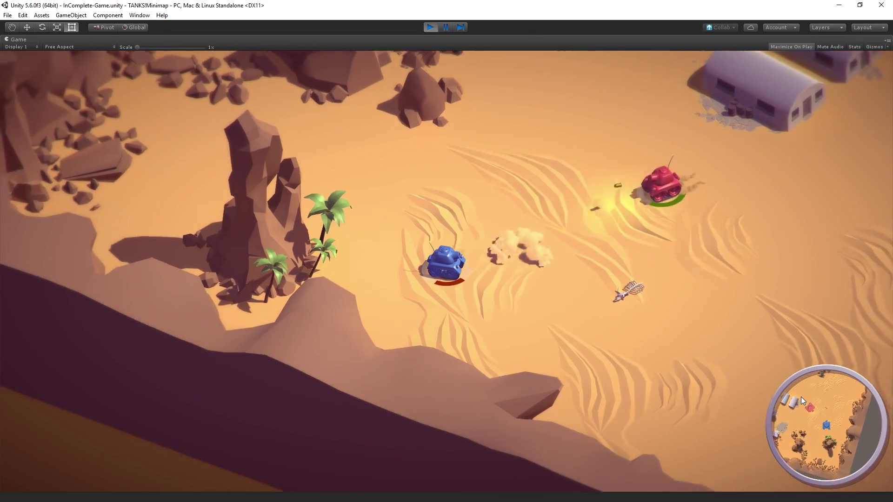
pyautogui.press('w')
pyautogui.press('w')
pyautogui.press('a')
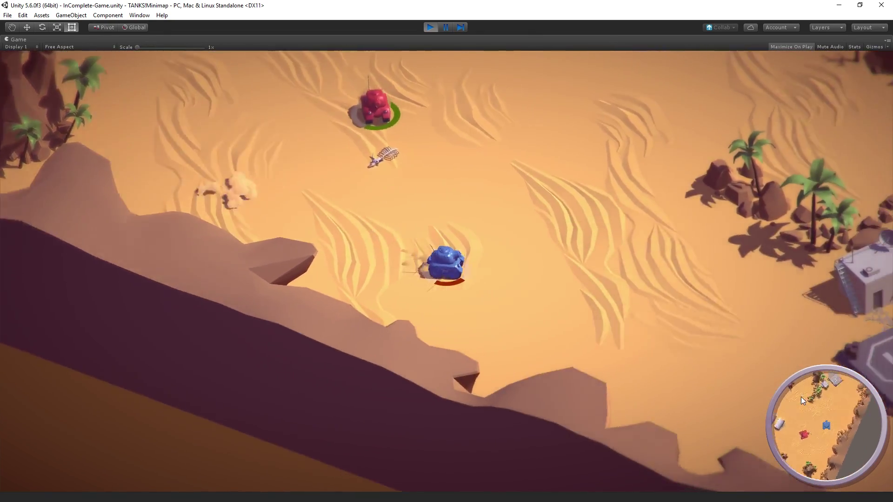
pyautogui.press('w')
pyautogui.press('d')
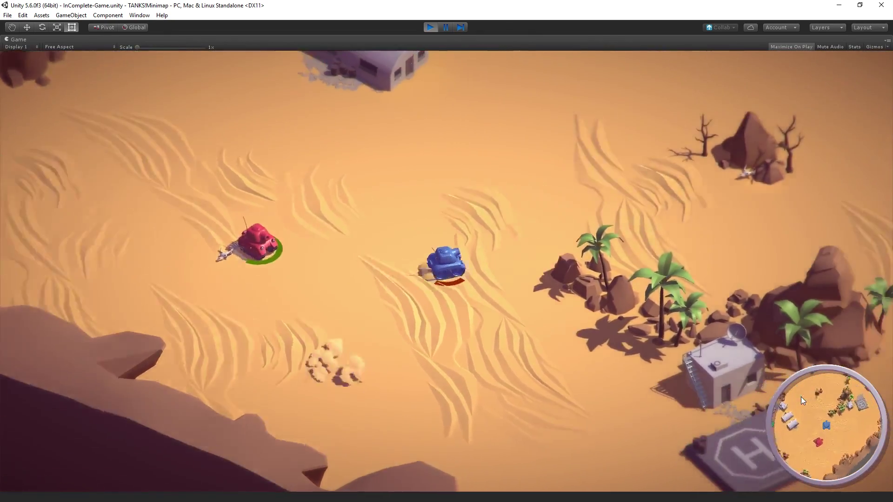
pyautogui.press('a')
pyautogui.press('w')
pyautogui.press('d')
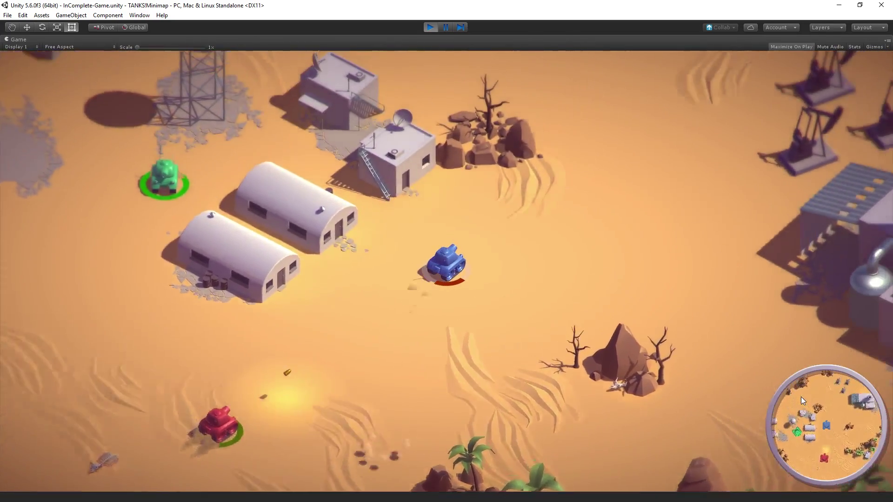
pyautogui.press('w')
pyautogui.press('a')
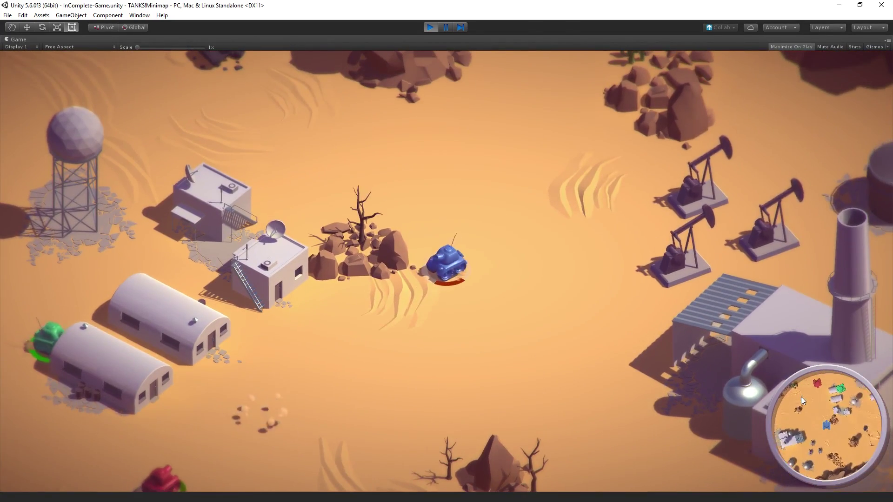
# Fight the enemy tanks near the hangars with the blue tank until the round ends, and exit Play mode
pyautogui.press('space')
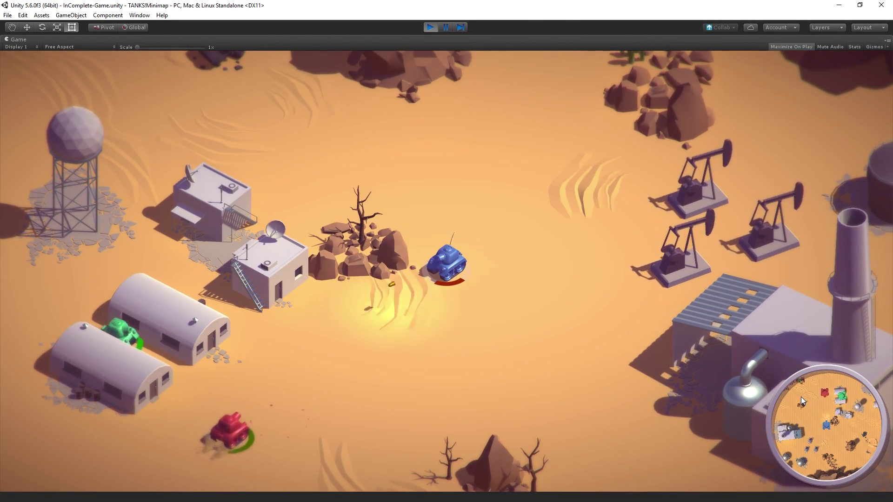
pyautogui.press('d')
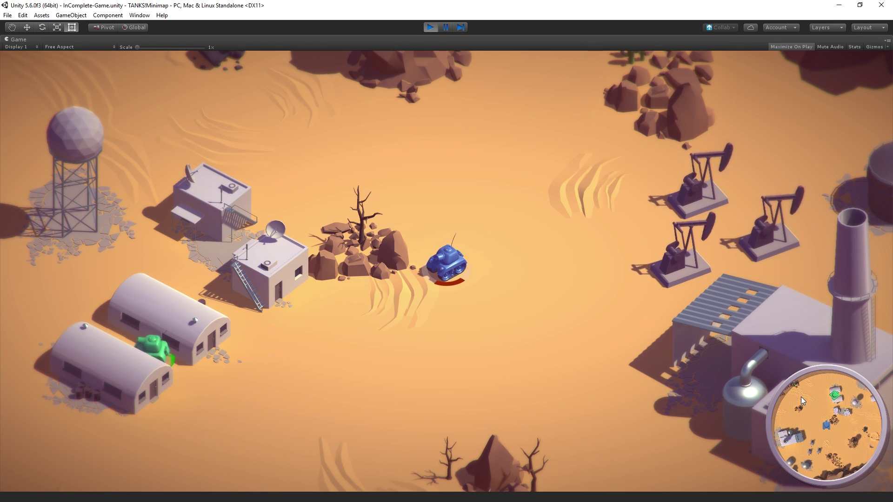
pyautogui.press('w')
pyautogui.press('w')
pyautogui.press('space')
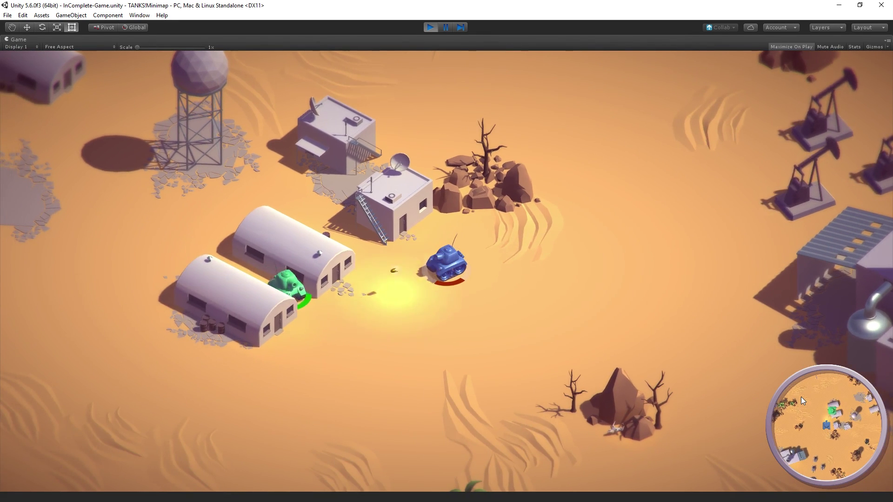
pyautogui.press('space')
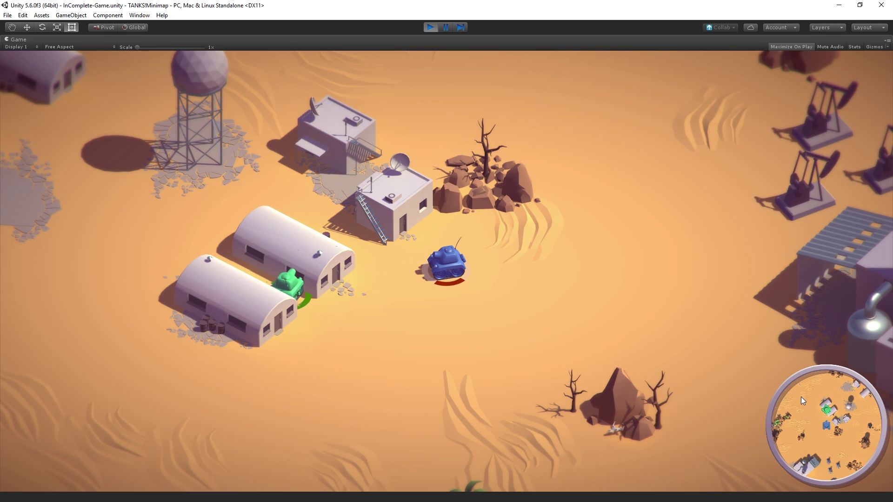
pyautogui.press('space')
pyautogui.press('w')
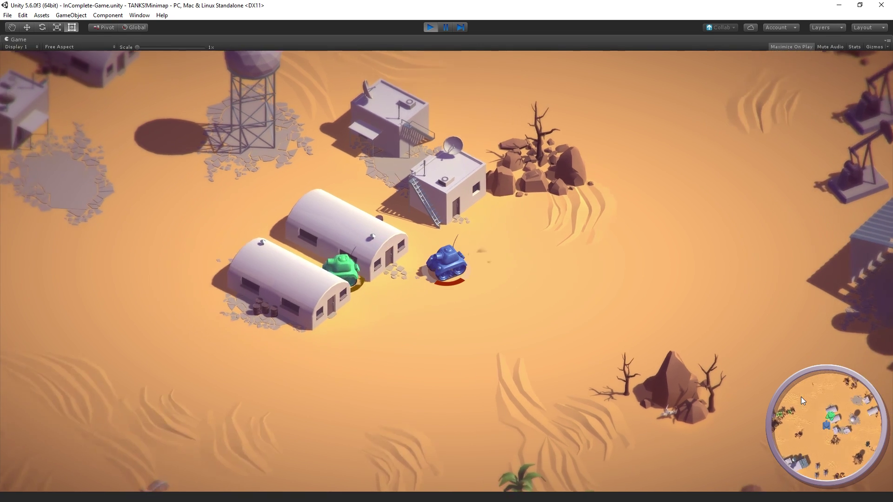
pyautogui.press('s')
pyautogui.press('a')
pyautogui.press('w')
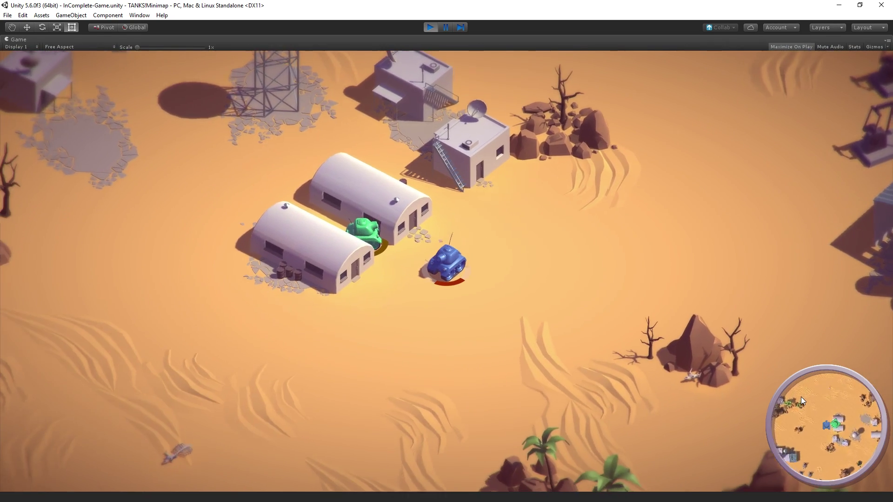
pyautogui.press('d')
pyautogui.press('space')
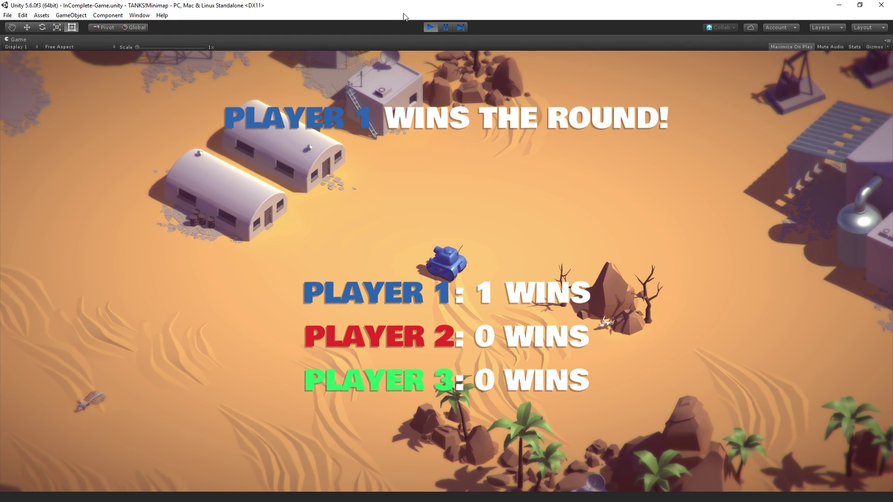
pyautogui.click(431, 27)
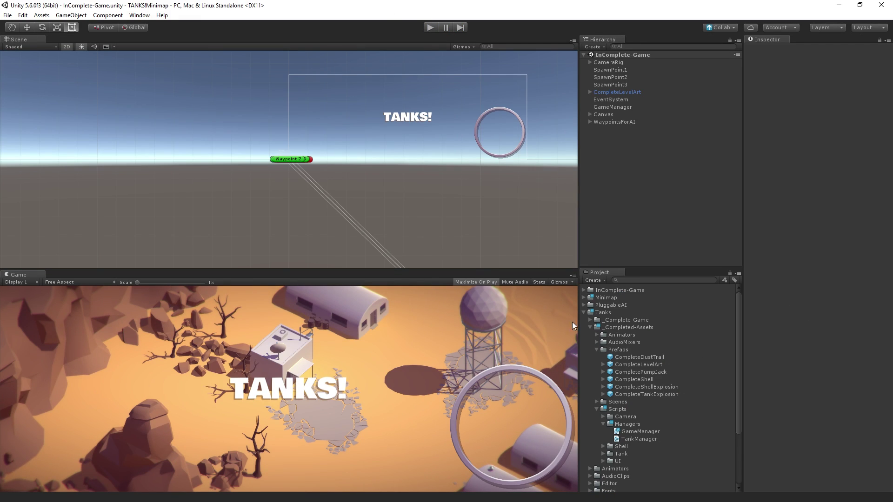
# Collapse the Minimap and Tanks project folders, and select the PluggableAI and Tanks folders in turn to point them out
pyautogui.click(583, 313)
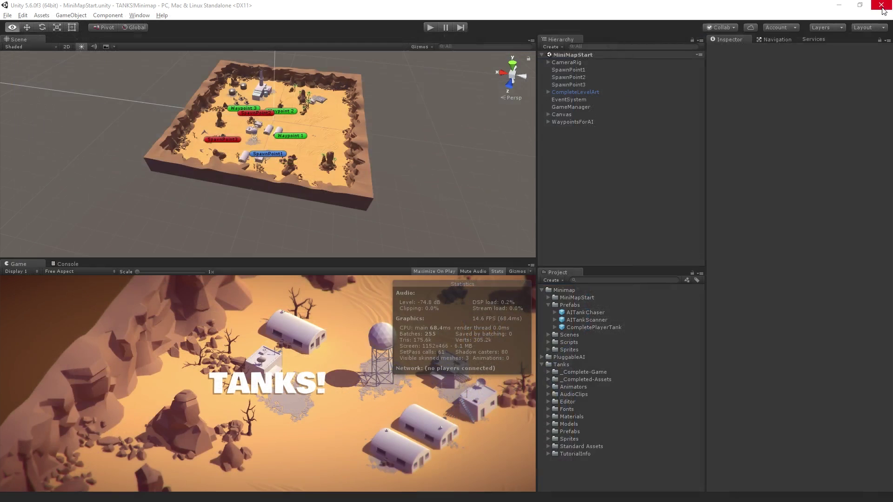
pyautogui.press('w')
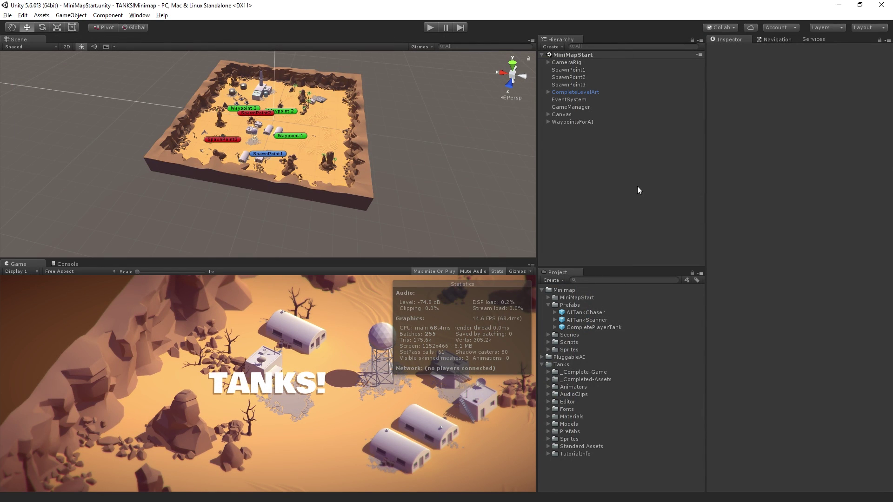
pyautogui.click(543, 290)
pyautogui.click(542, 306)
pyautogui.click(569, 298)
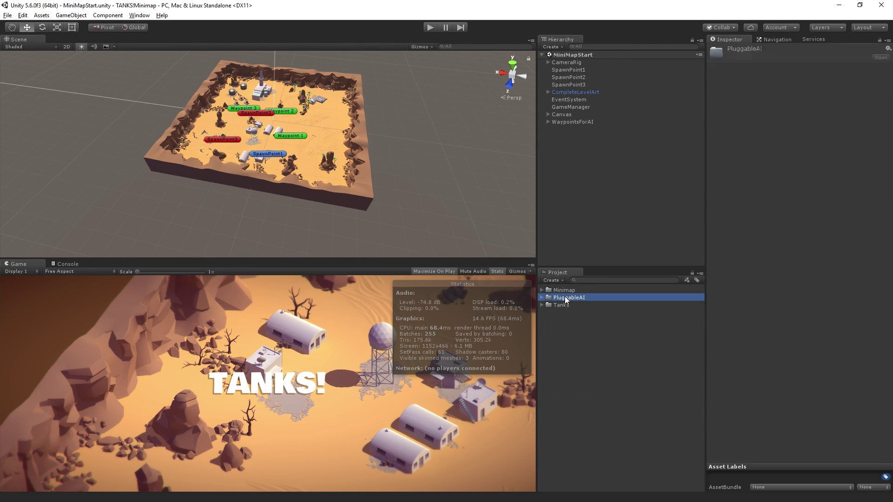
pyautogui.click(579, 305)
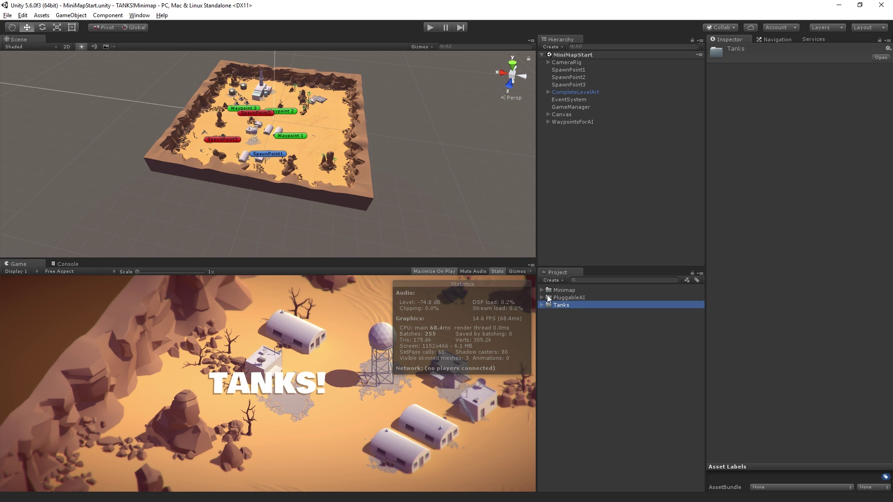
# Expand the Minimap project folder and collapse its Prefabs subfolder so only the first-level subfolders are listed
pyautogui.click(542, 290)
pyautogui.click(585, 291)
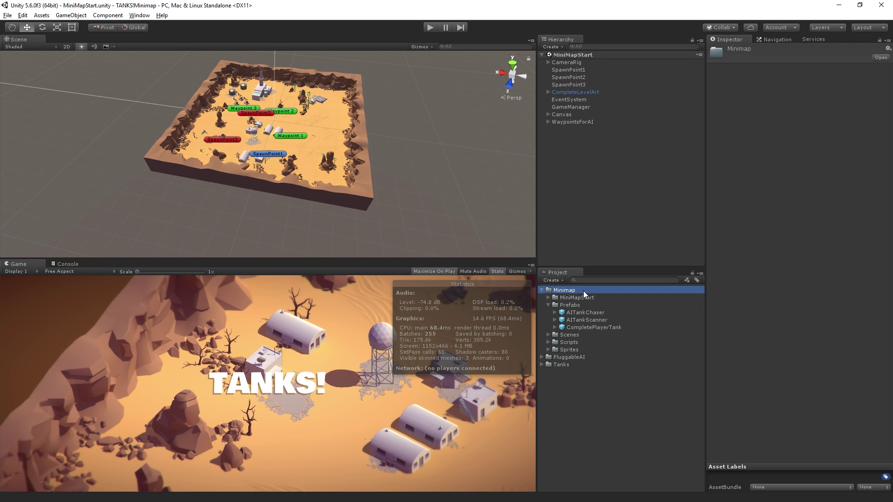
pyautogui.click(548, 305)
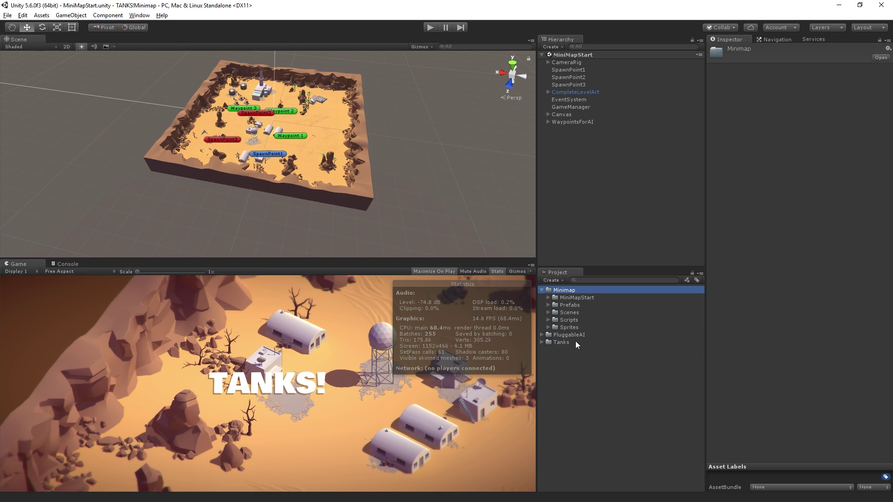
# Hide the Game view statistics and switch the Scene view from 2D to a 3D perspective
pyautogui.click(502, 272)
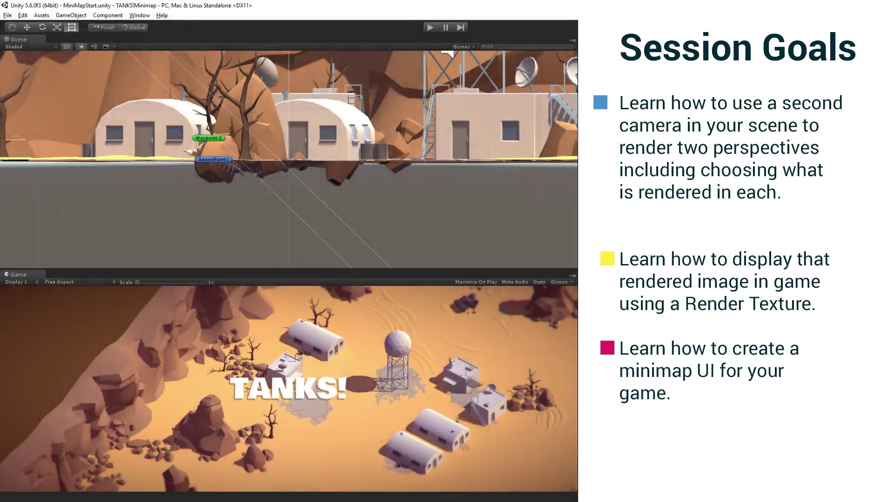
pyautogui.click(66, 47)
pyautogui.keyDown('alt'); pyautogui.moveTo(365, 85); pyautogui.dragTo(362, 85); pyautogui.keyUp('alt')
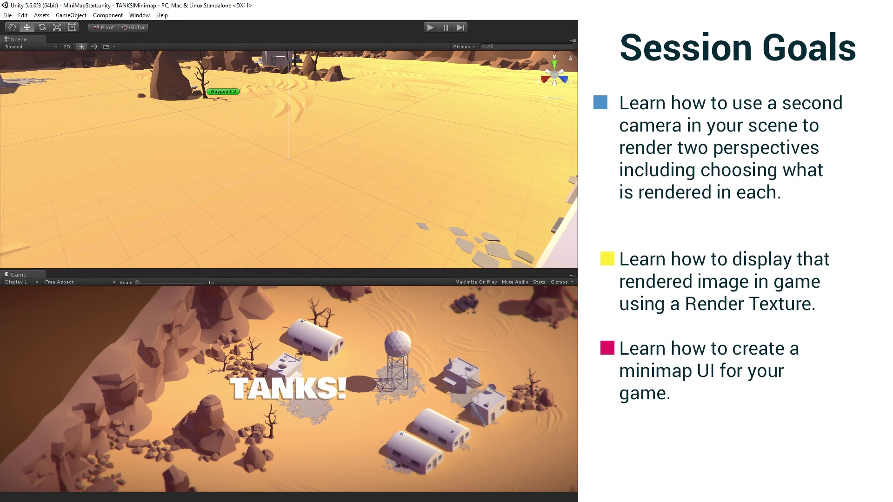